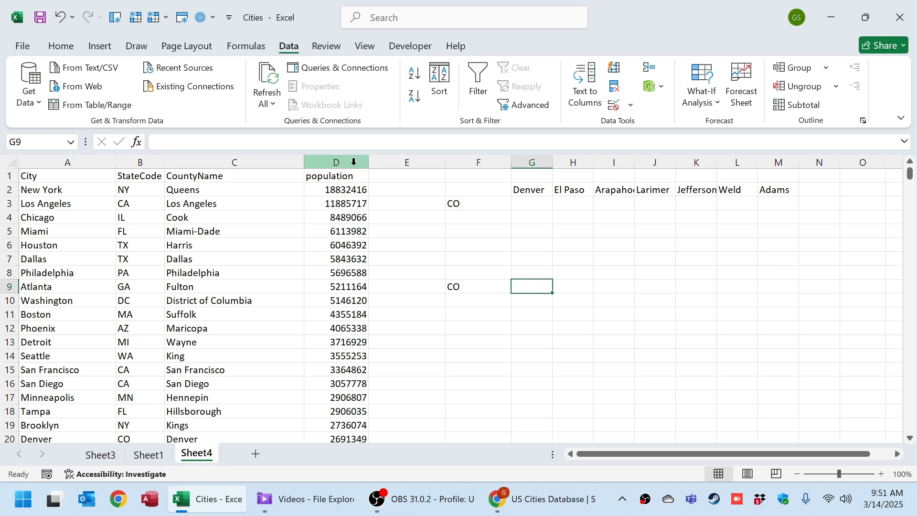
pyautogui.moveTo(354, 162); pyautogui.dragTo(28, 163)
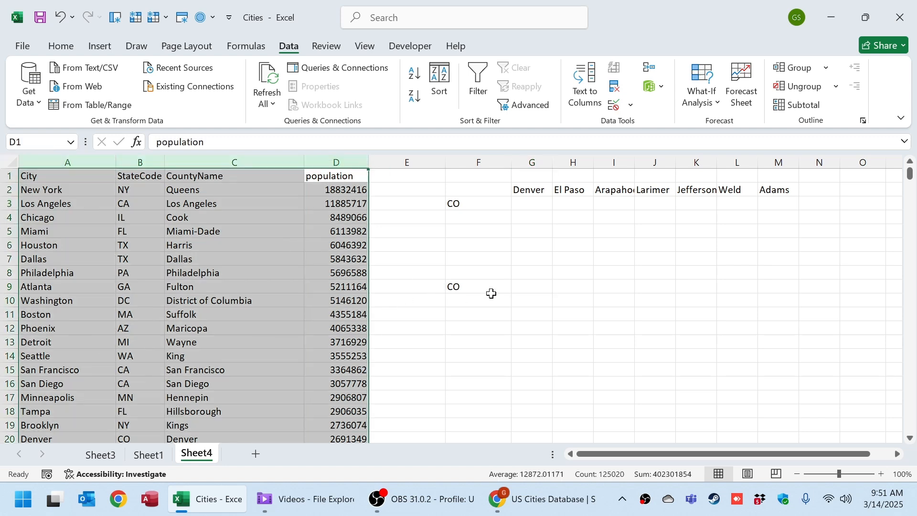
pyautogui.click(145, 165)
pyautogui.click(530, 286)
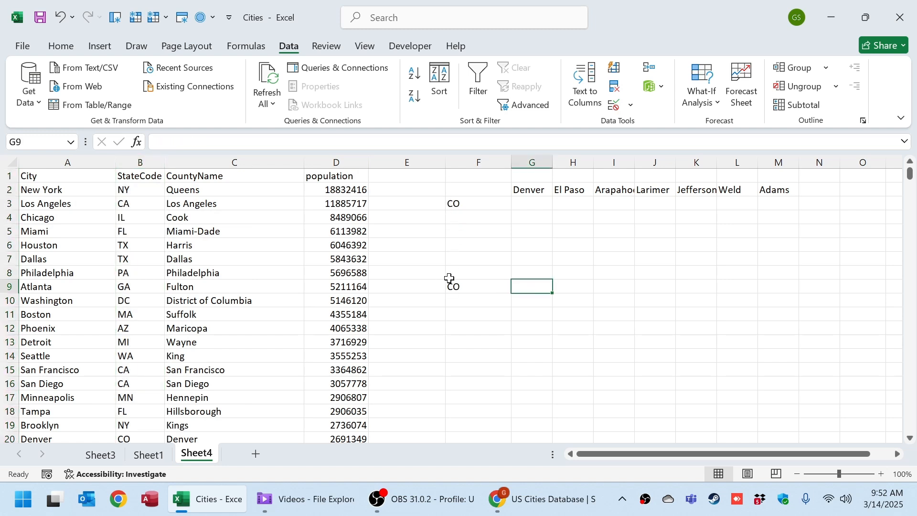
pyautogui.click(476, 285)
# - Enter the formula =AVERAGEIF(B:B,"CO",D:D) in cell G9 to average the Colorado populations
pyautogui.click(547, 287)
pyautogui.write('=[')
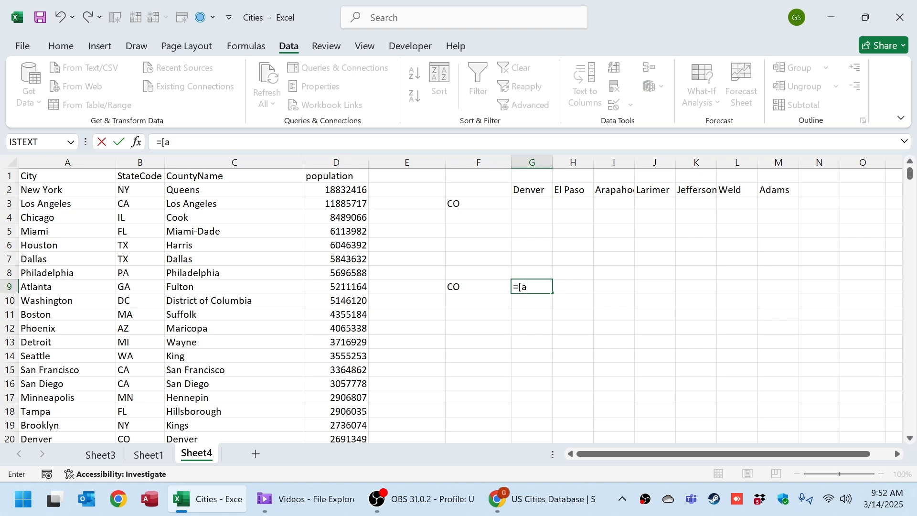
pyautogui.write('averag')
pyautogui.press('BackSpace')
pyautogui.press('BackSpace')
pyautogui.press('BackSpace')
pyautogui.write('averagei')
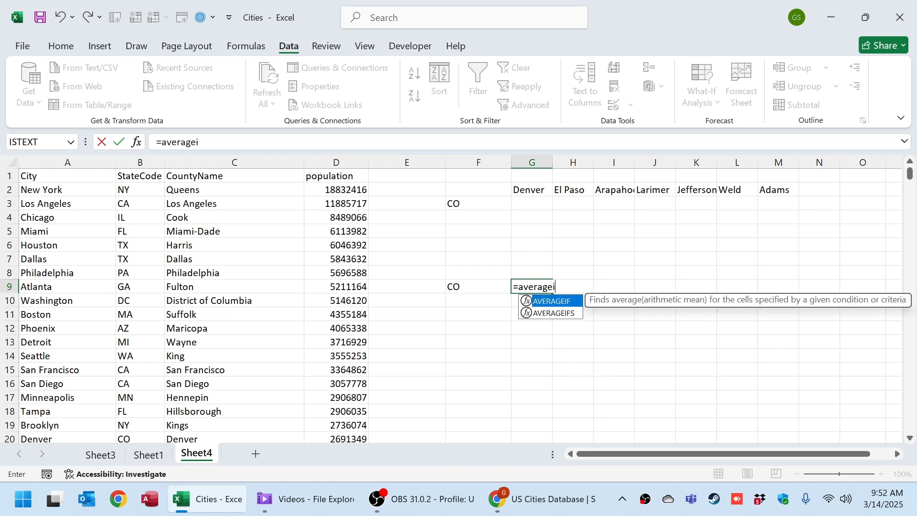
pyautogui.write('f(')
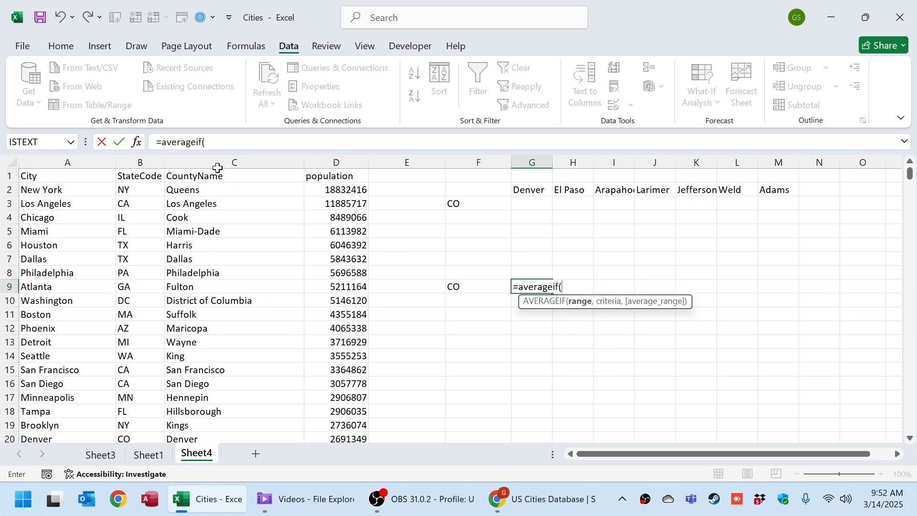
pyautogui.click(146, 160)
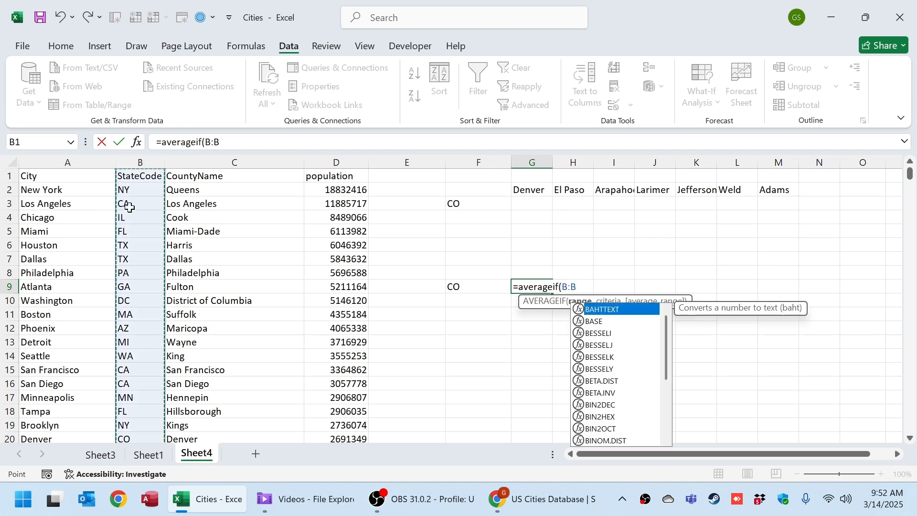
pyautogui.write(',')
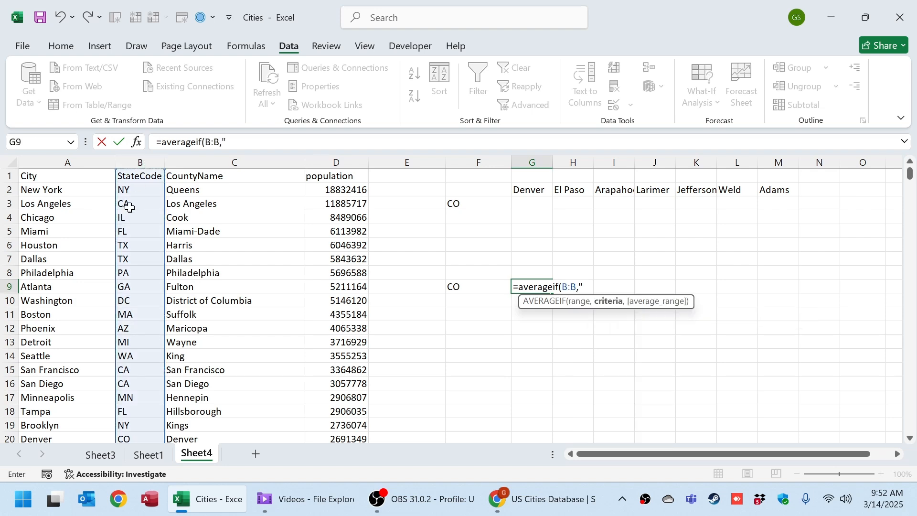
pyautogui.write('"CO"')
pyautogui.write(',')
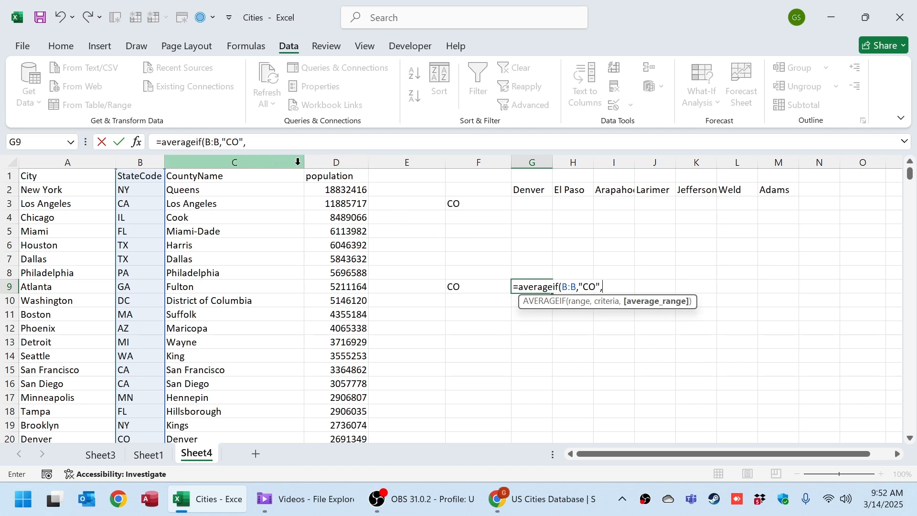
pyautogui.click(342, 162)
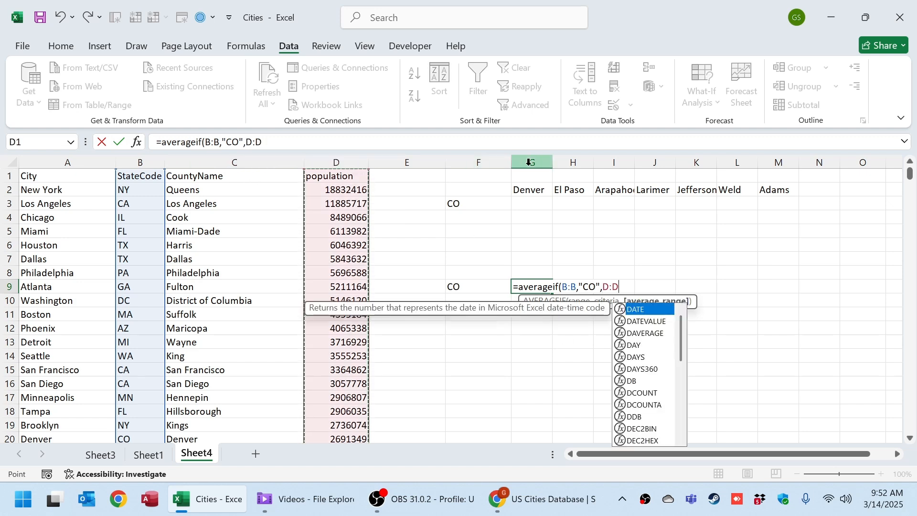
pyautogui.press('Return')
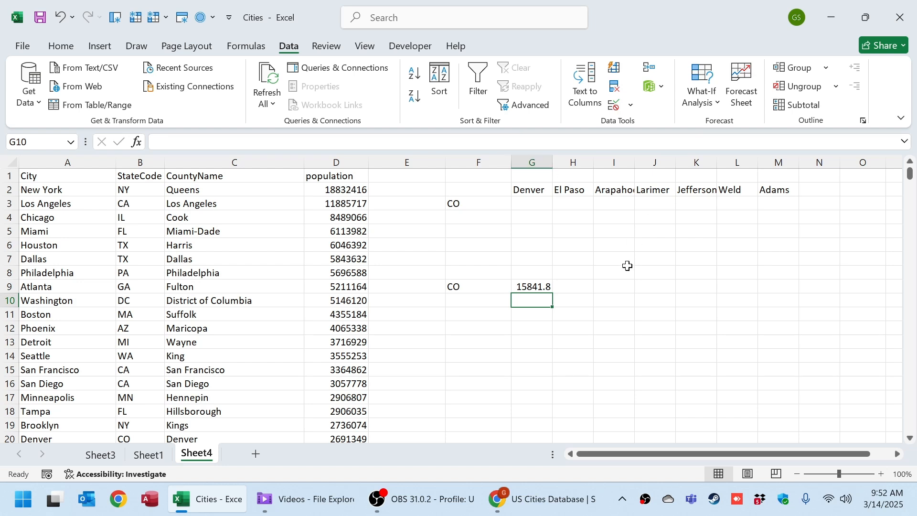
# - Replace the typed "CO" criterion in G9's AVERAGEIF formula with a reference to cell F9
pyautogui.click(532, 287)
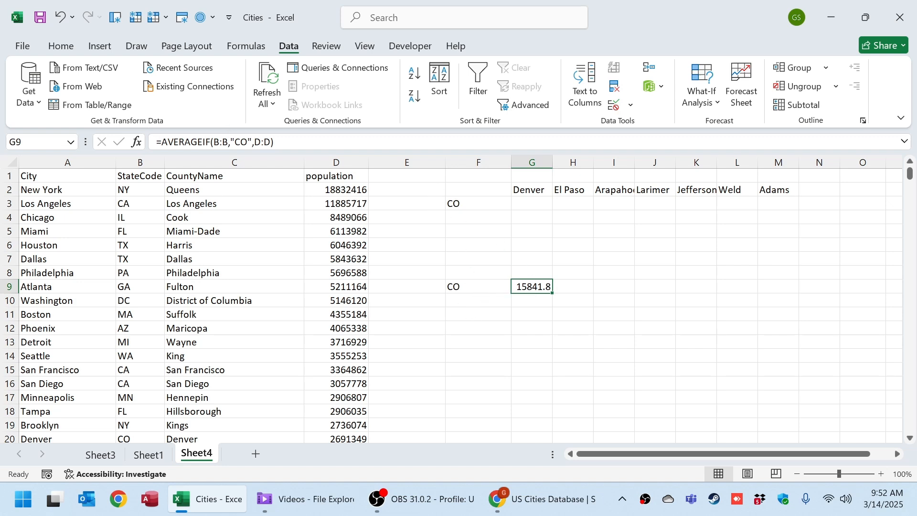
pyautogui.moveTo(252, 142); pyautogui.dragTo(230, 142)
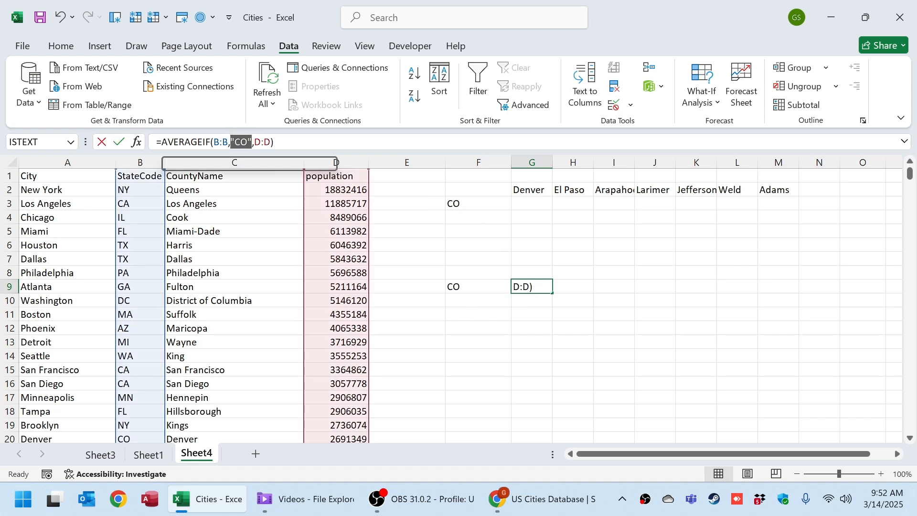
pyautogui.press('BackSpace')
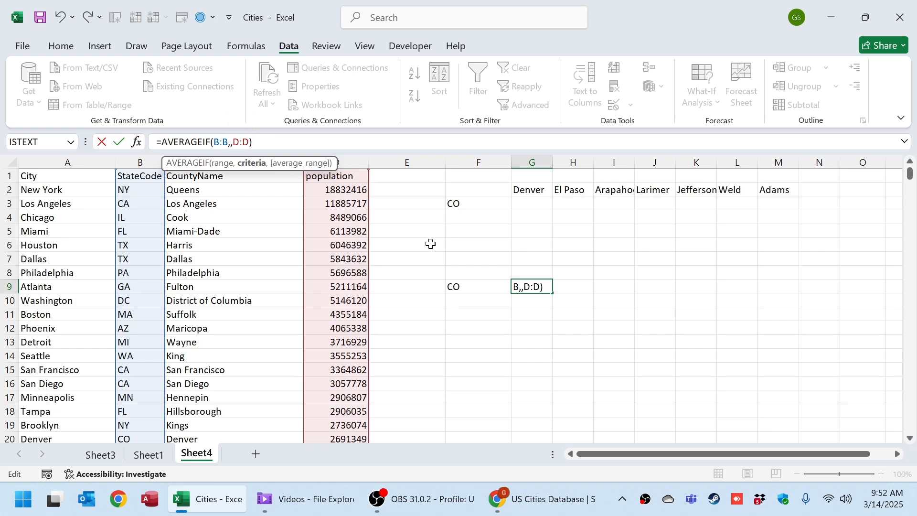
pyautogui.click(486, 284)
pyautogui.press('Return')
pyautogui.click(540, 277)
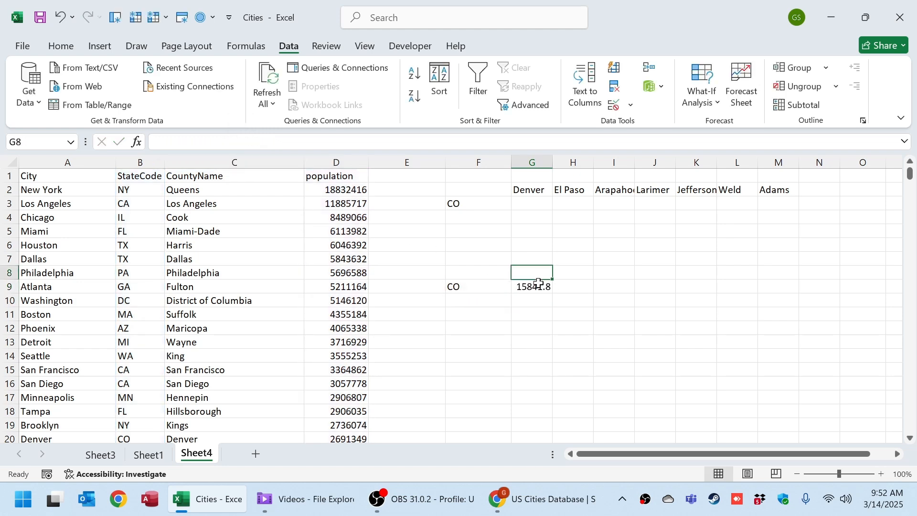
pyautogui.click(538, 283)
pyautogui.click(235, 142)
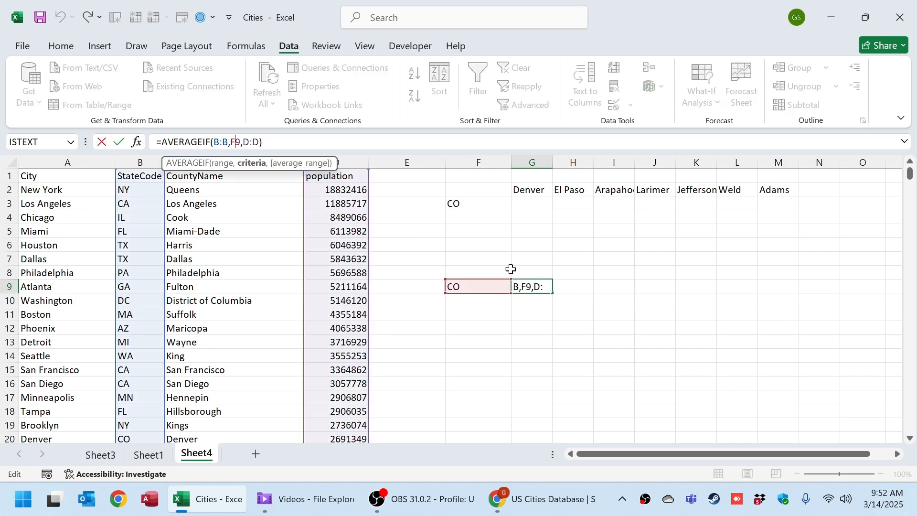
pyautogui.press('Escape')
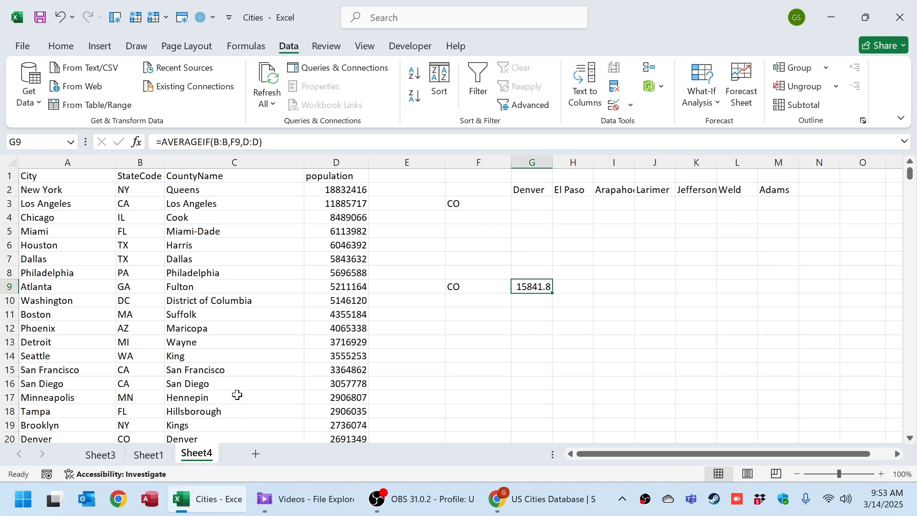
# - Turn on filtering for the city table and filter the CountyName column to show only Adams
pyautogui.click(538, 189)
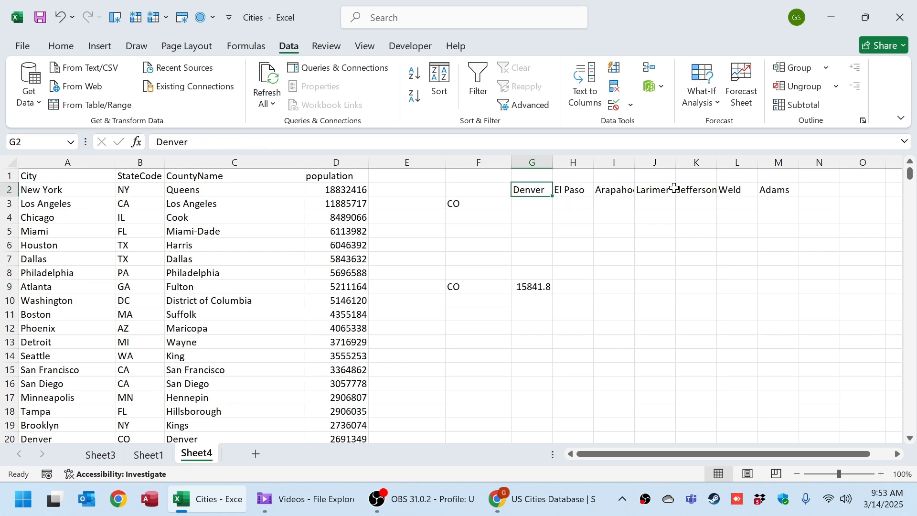
pyautogui.click(780, 189)
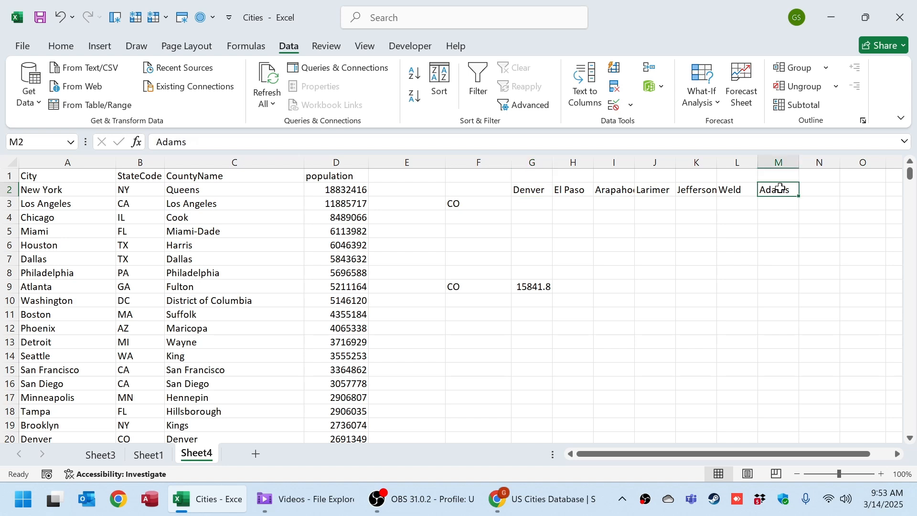
pyautogui.click(260, 185)
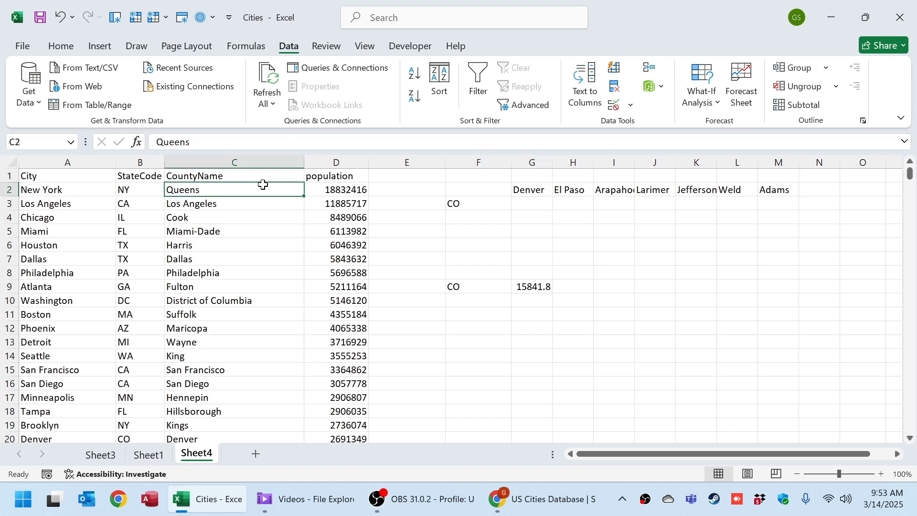
pyautogui.click(267, 173)
pyautogui.click(475, 80)
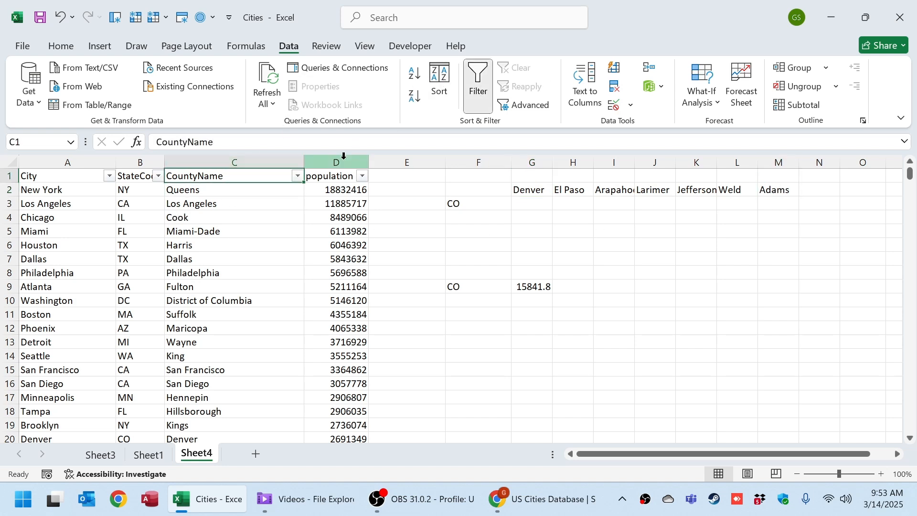
pyautogui.click(297, 176)
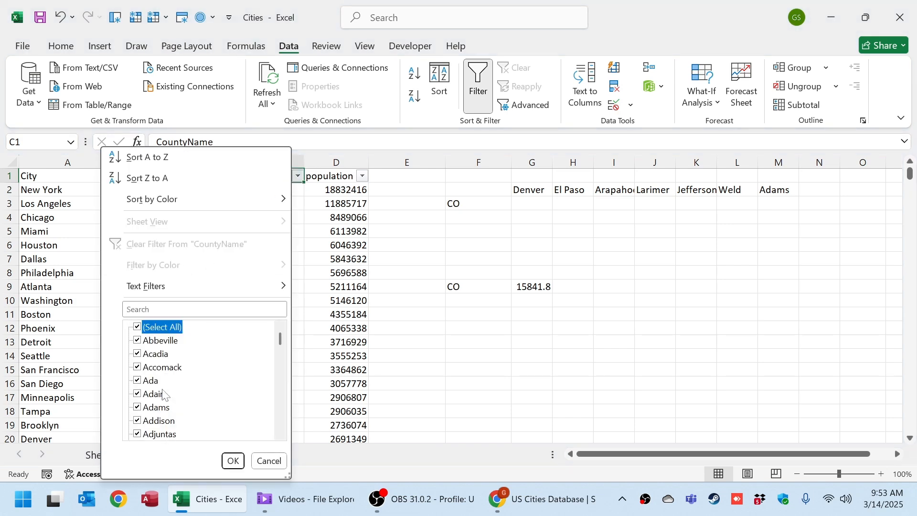
pyautogui.press('space')
pyautogui.click(158, 407)
pyautogui.click(233, 460)
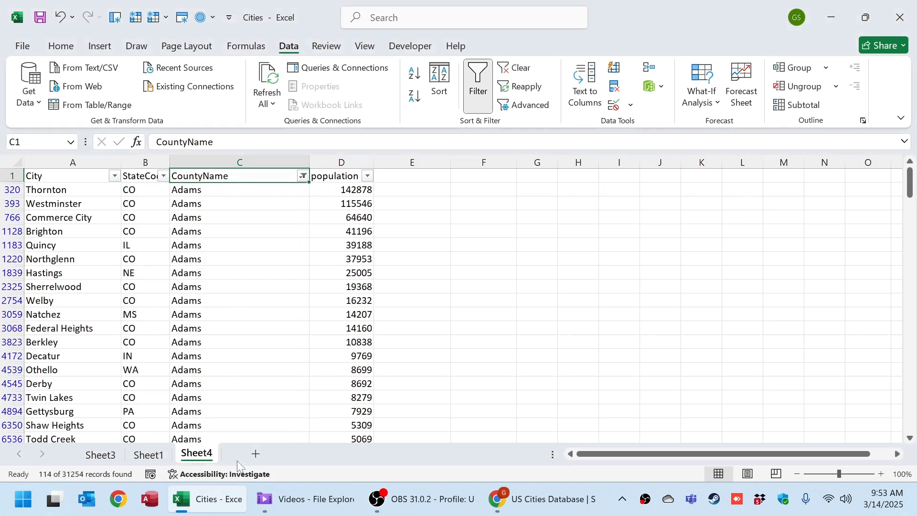
# - Check which state codes occur among the Adams rows and clear the CountyName filter
pyautogui.click(154, 245)
pyautogui.scroll(-3, 153, 263)
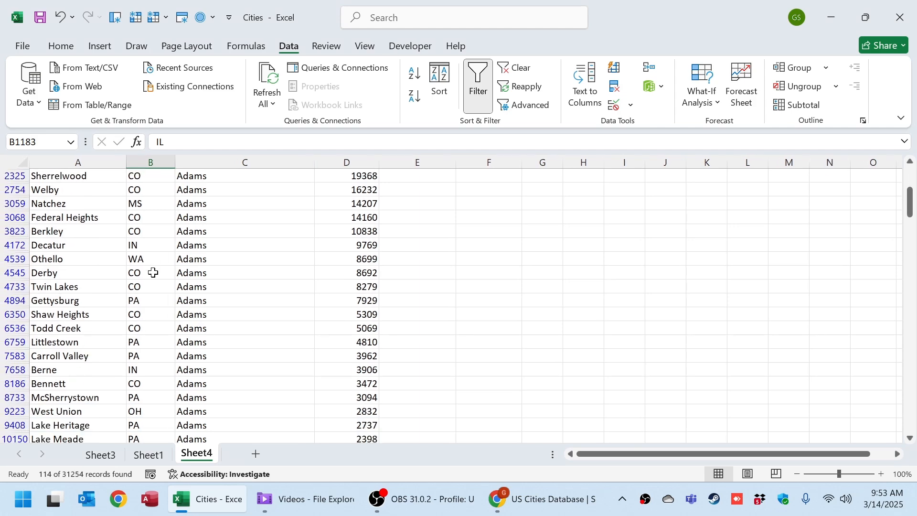
pyautogui.scroll(-2, 153, 273)
pyautogui.scroll(4, 153, 275)
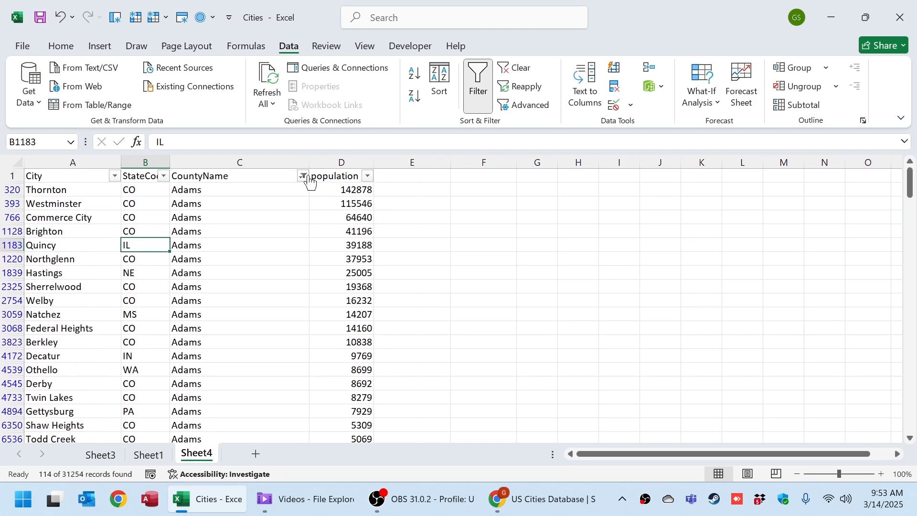
pyautogui.click(304, 176)
pyautogui.click(197, 242)
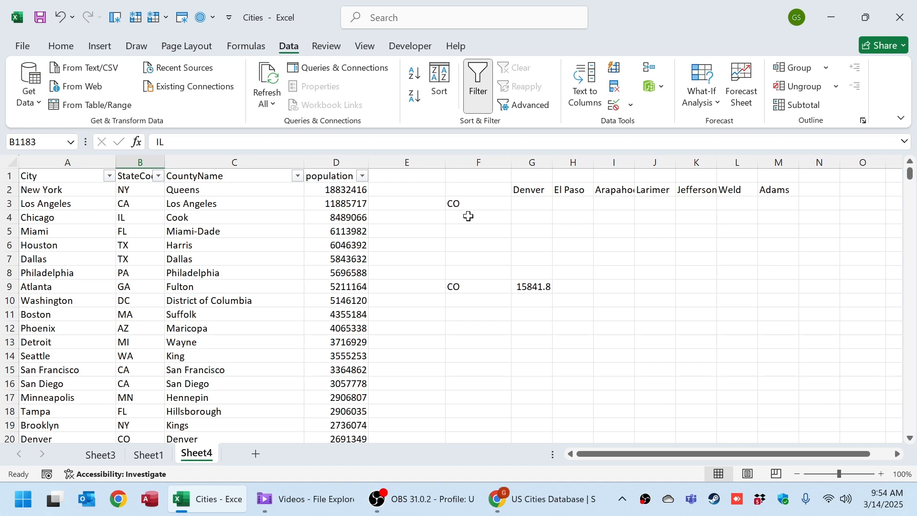
# - Start an AVERAGEIFS formula in G3 that averages D:D, with B:B as the first criteria range and $F$3 as its criterion
pyautogui.click(539, 205)
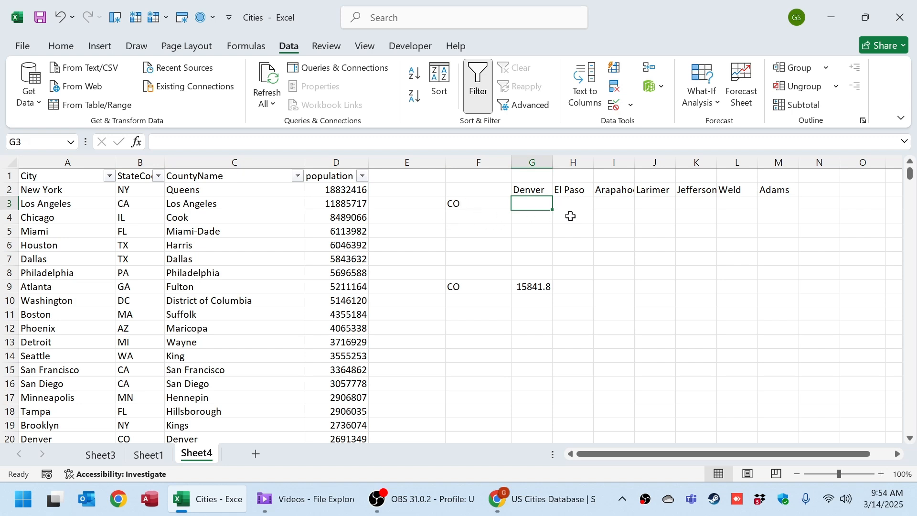
pyautogui.write('=a')
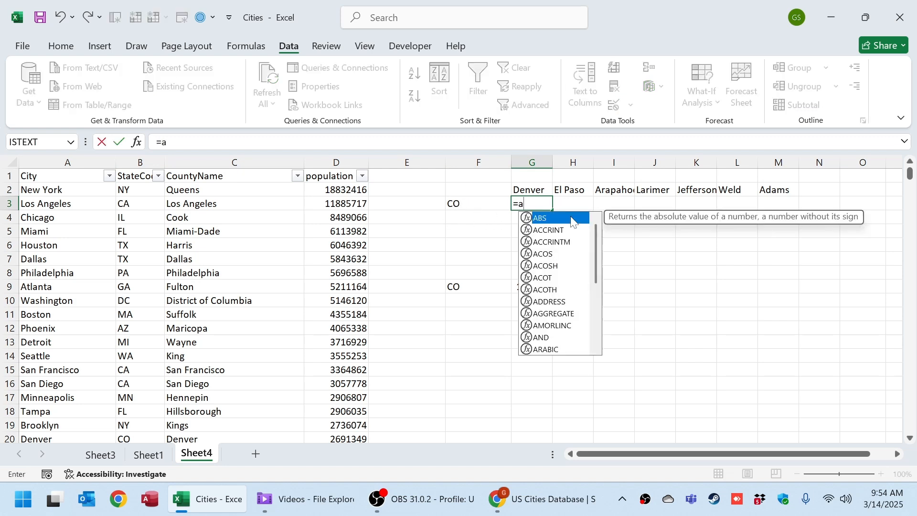
pyautogui.write('verage')
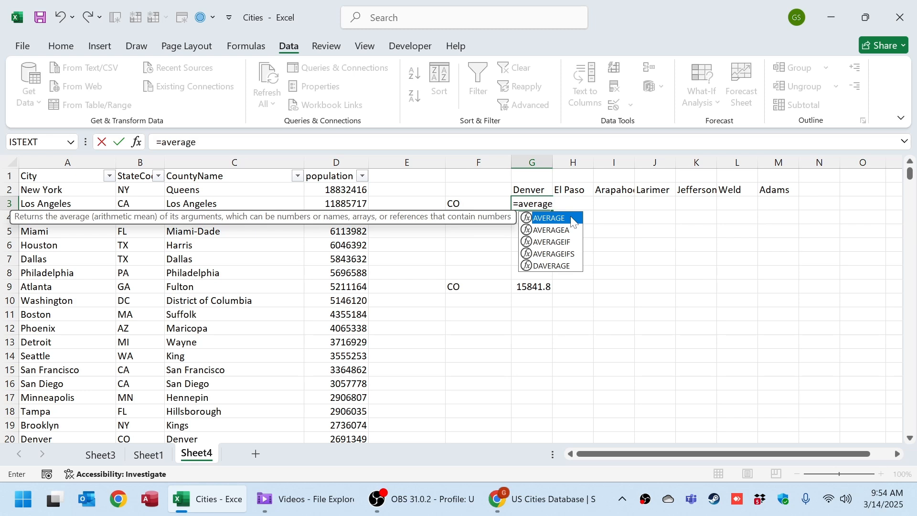
pyautogui.write('ifs(')
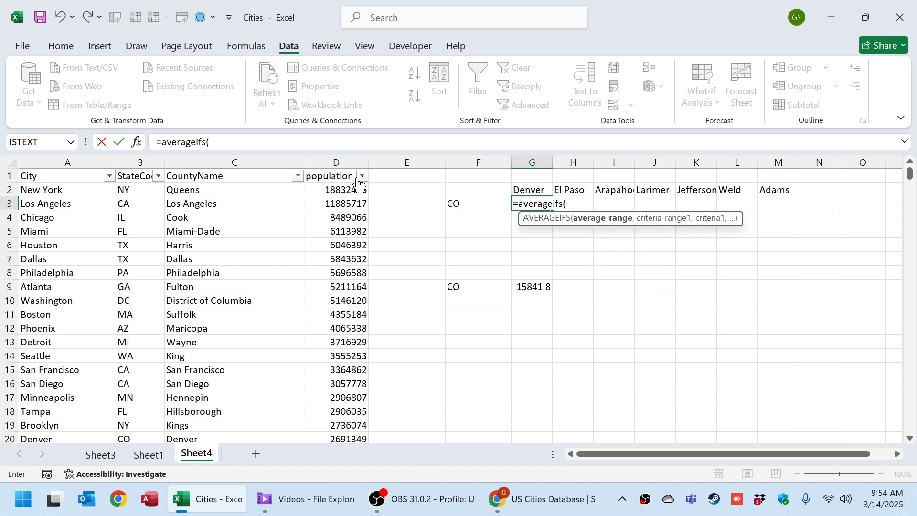
pyautogui.click(363, 156)
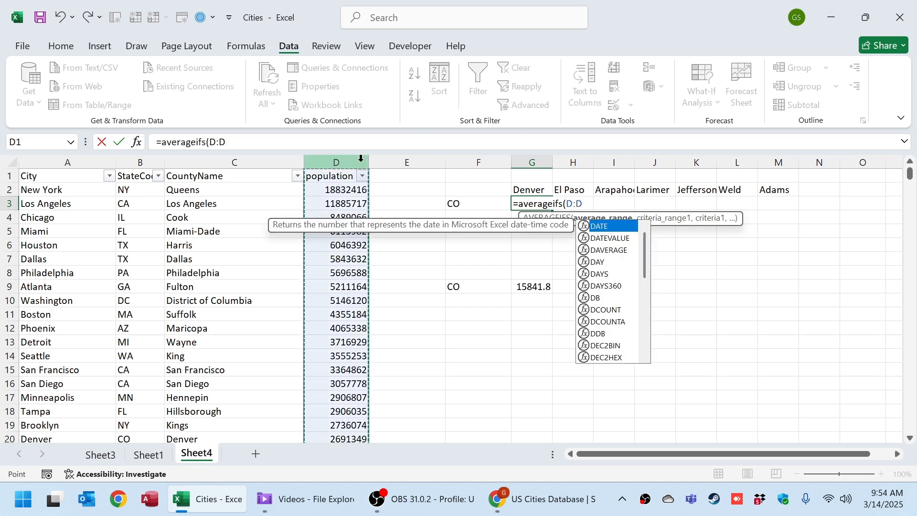
pyautogui.write(',')
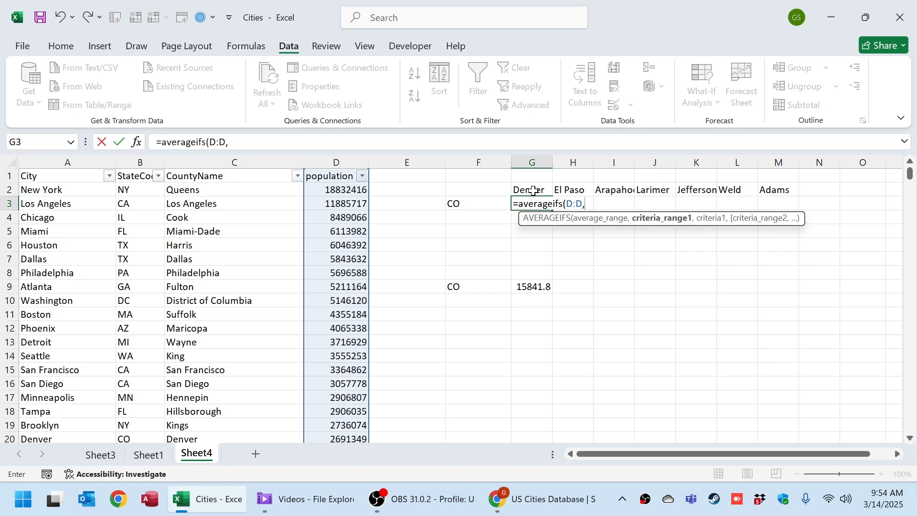
pyautogui.click(146, 166)
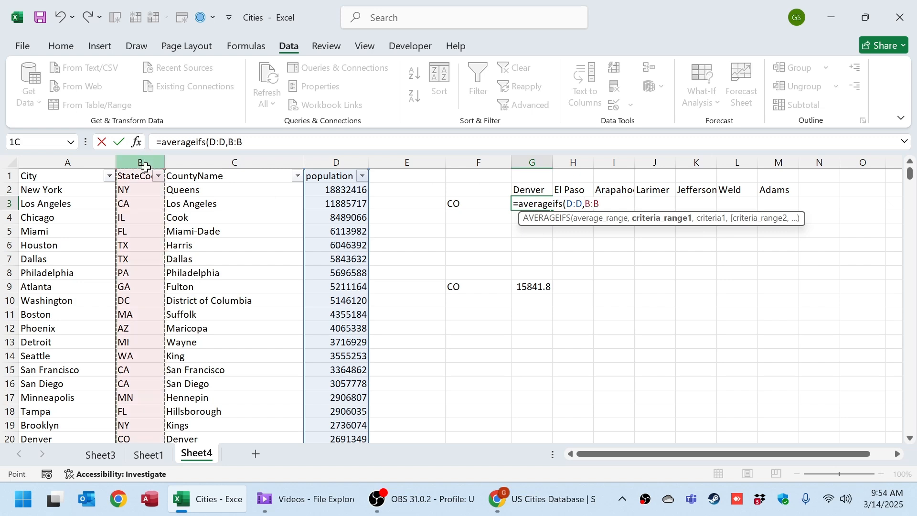
pyautogui.write(',')
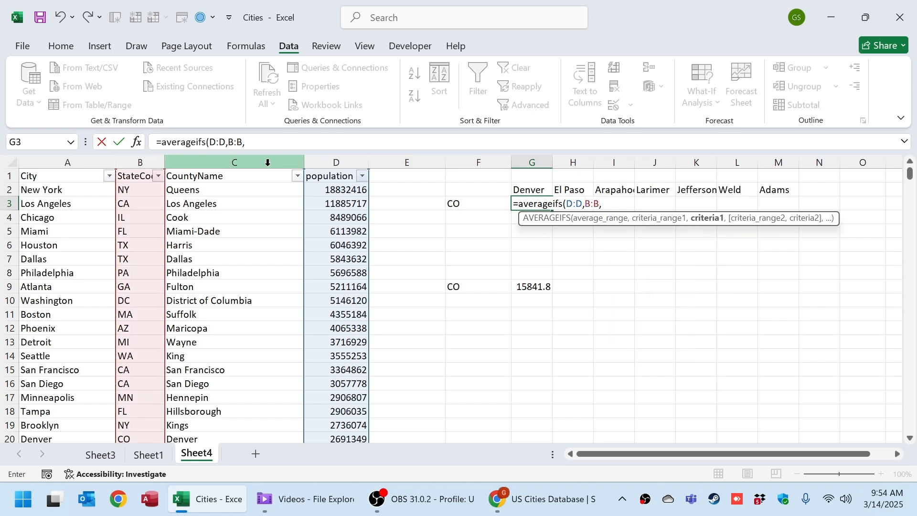
pyautogui.click(482, 203)
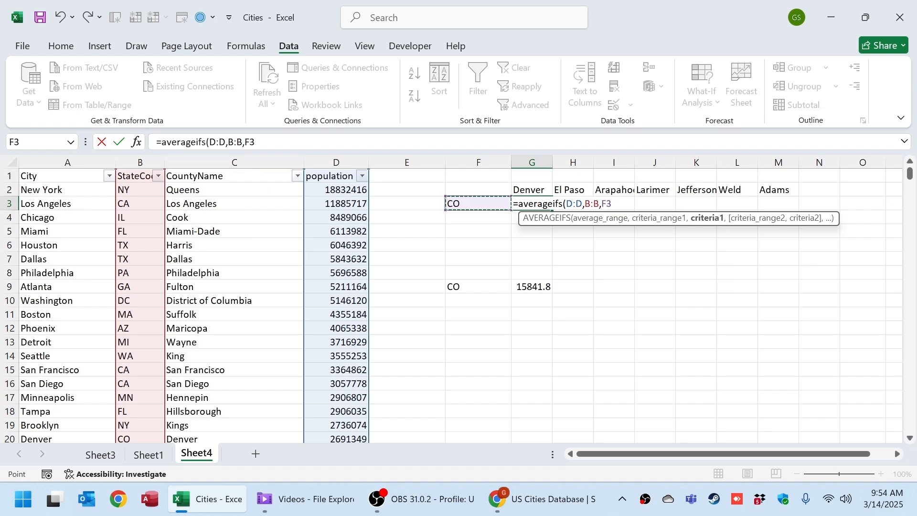
pyautogui.click(245, 142)
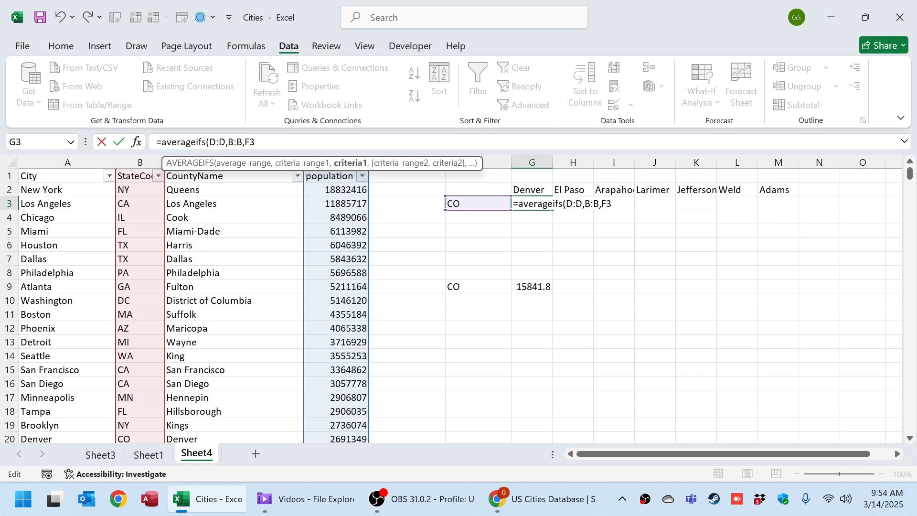
pyautogui.write('$F$3,')
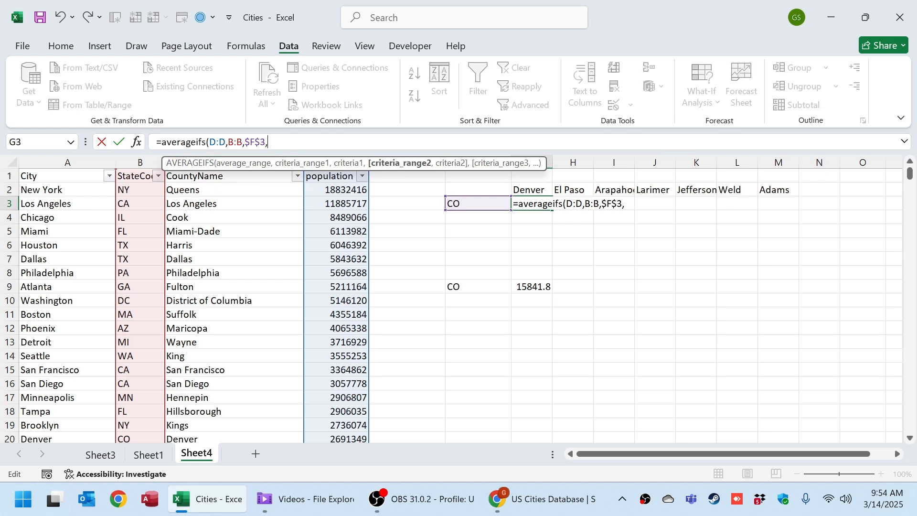
# - Complete G3's AVERAGEIFS formula with C:C as the second criteria range and G$2 as its criterion
pyautogui.click(140, 162)
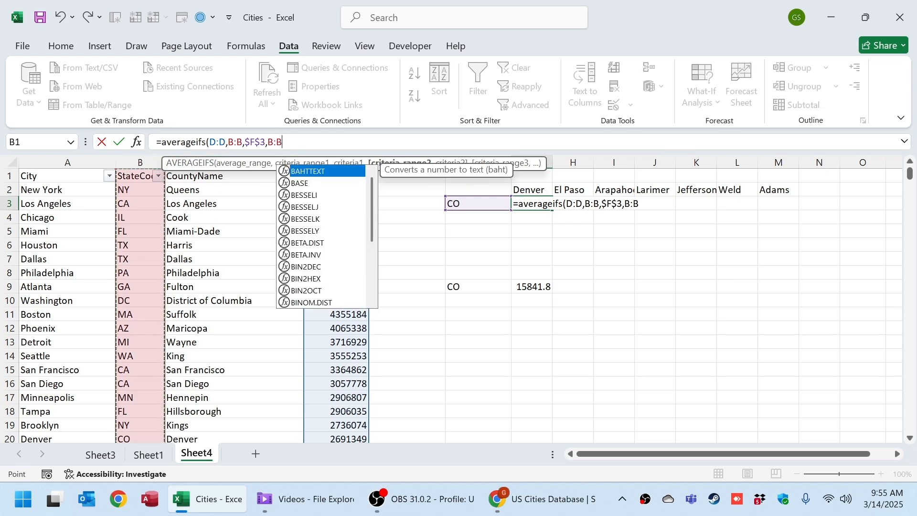
pyautogui.press('BackSpace')
pyautogui.press('BackSpace')
pyautogui.press('BackSpace')
pyautogui.press('BackSpace')
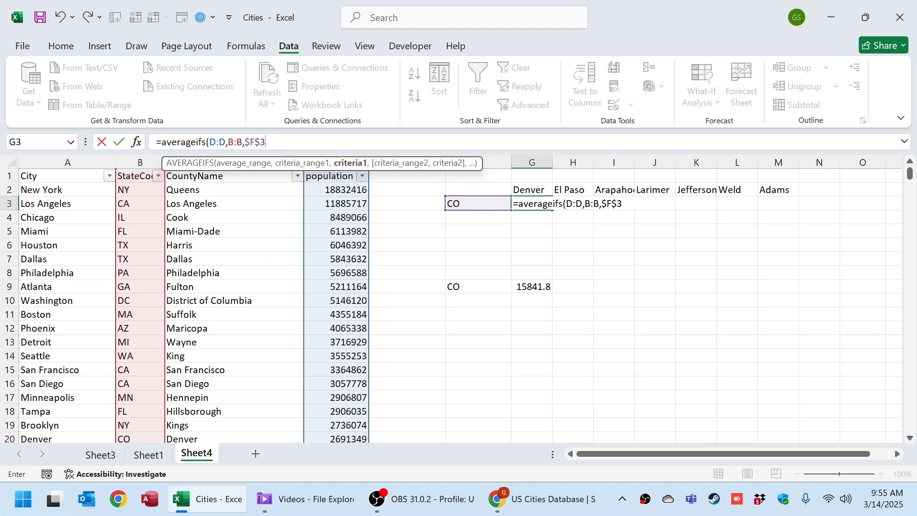
pyautogui.write(',c:c:')
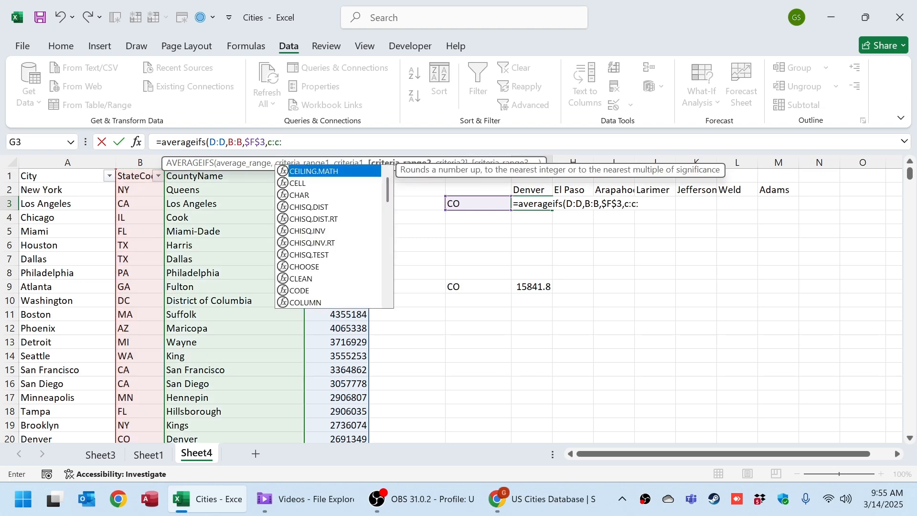
pyautogui.press('BackSpace')
pyautogui.write(',')
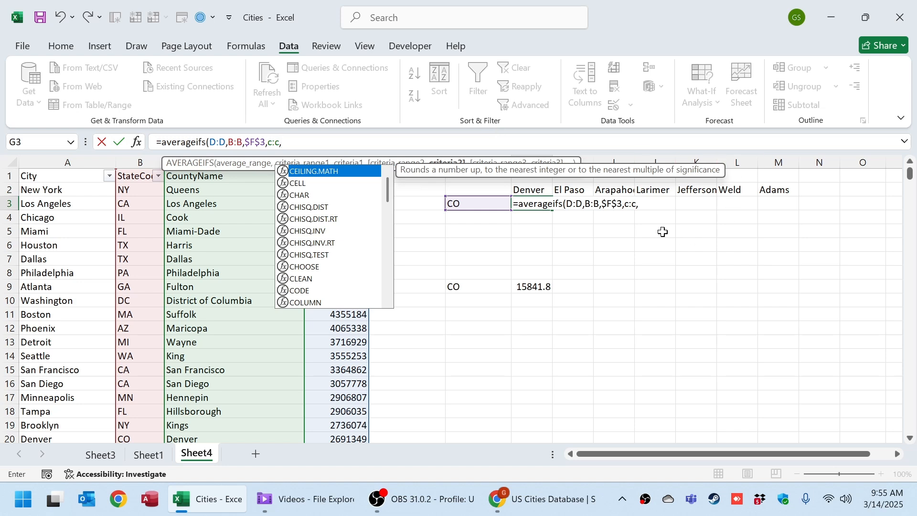
pyautogui.click(534, 190)
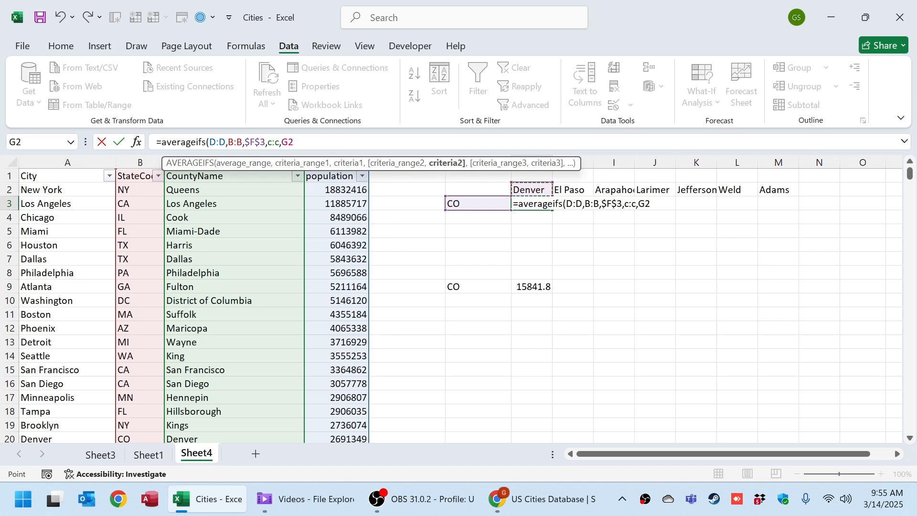
pyautogui.click(288, 143)
pyautogui.write('$2)')
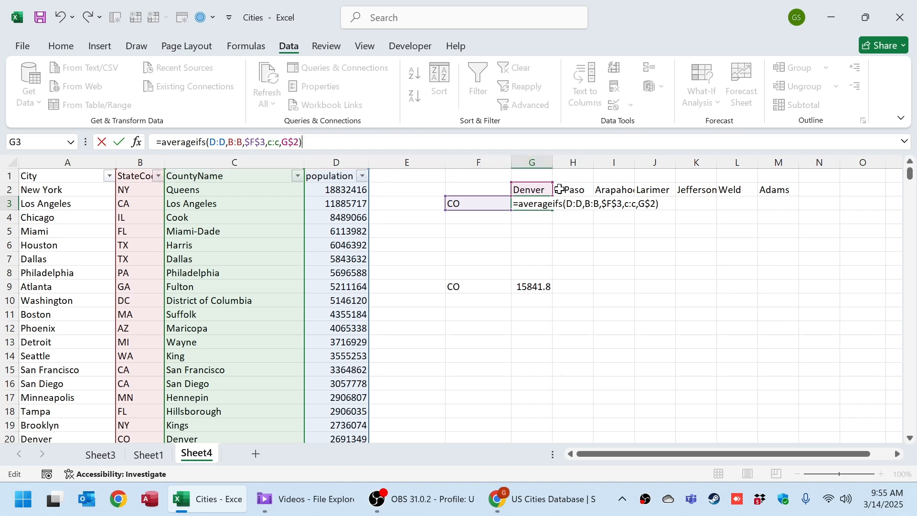
pyautogui.press('Return')
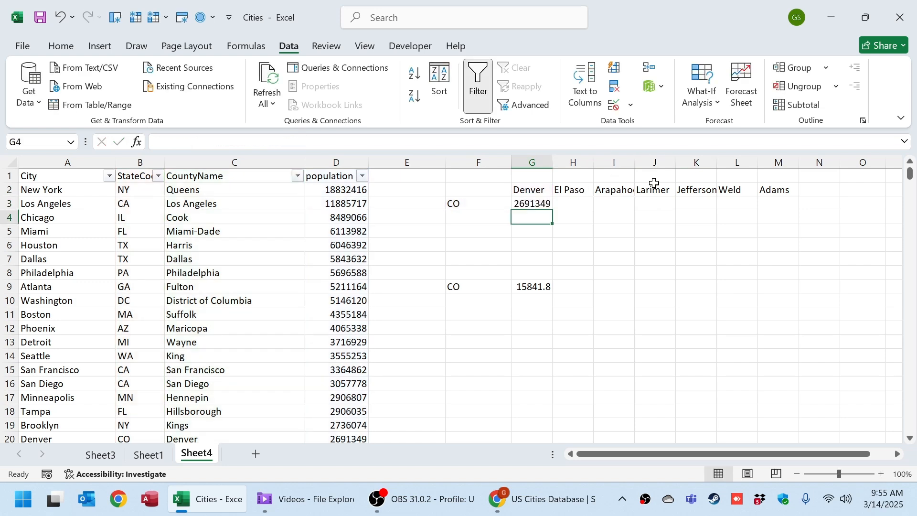
# - Fill G3's AVERAGEIFS formula across to M3 with absolute ranges $D:$D, $B:$B and $C:$C, and check the copied references in H3 and I3
pyautogui.press('Up')
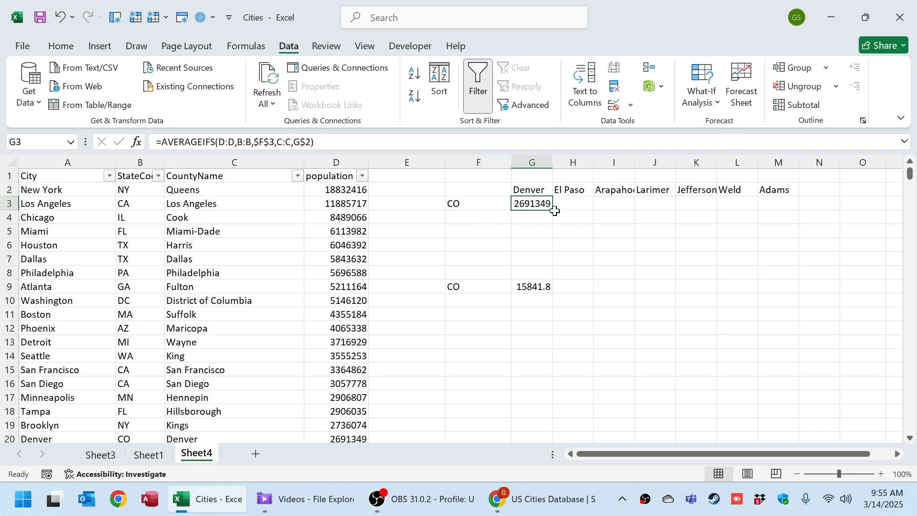
pyautogui.moveTo(554, 210); pyautogui.dragTo(781, 203)
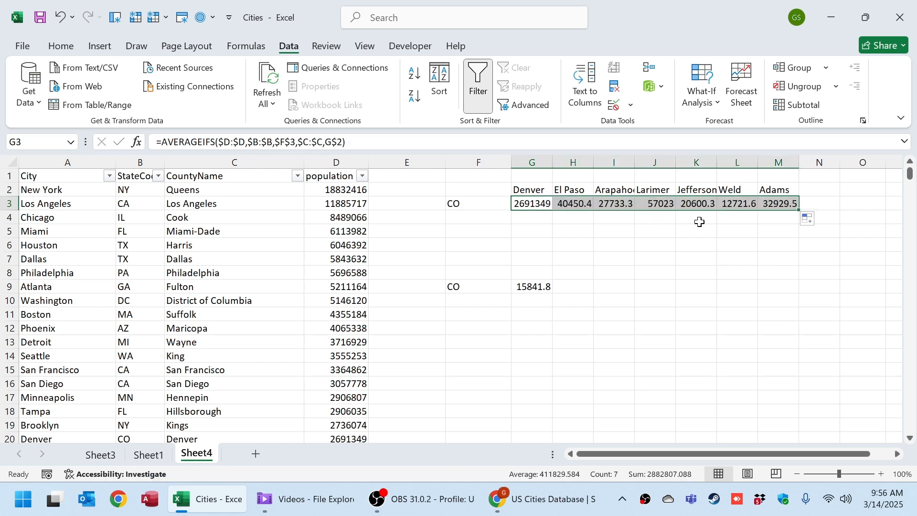
pyautogui.click(574, 203)
pyautogui.press('F2')
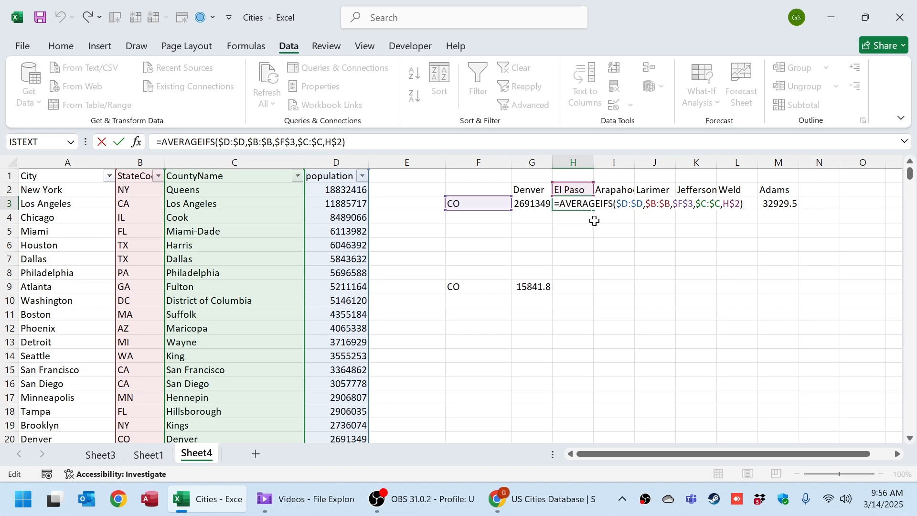
pyautogui.press('Escape')
pyautogui.click(608, 203)
pyautogui.press('F2')
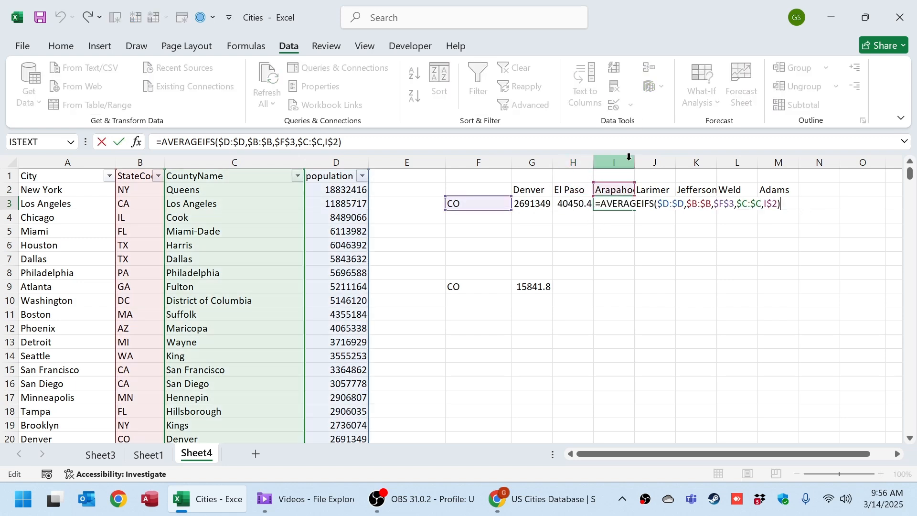
# - Autofit the width of column I to its contents and select the Denver average in G3
pyautogui.click(638, 159)
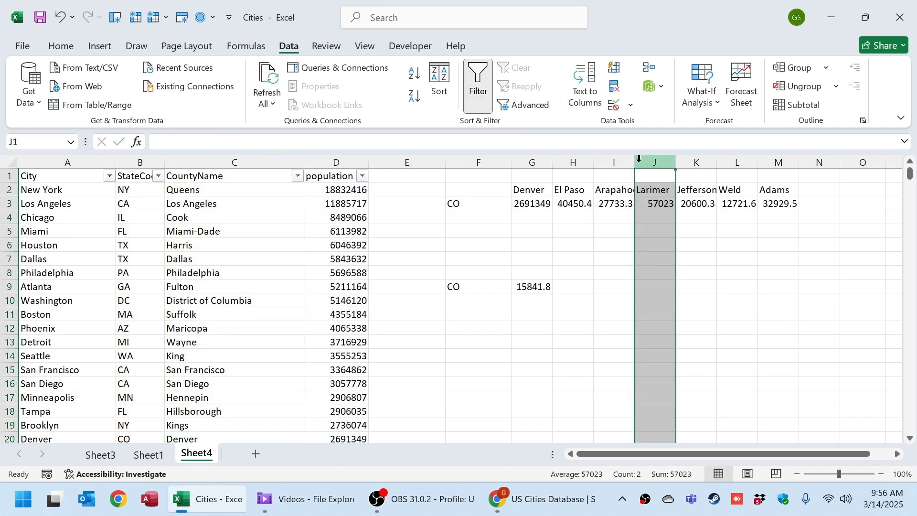
pyautogui.doubleClick(634, 162)
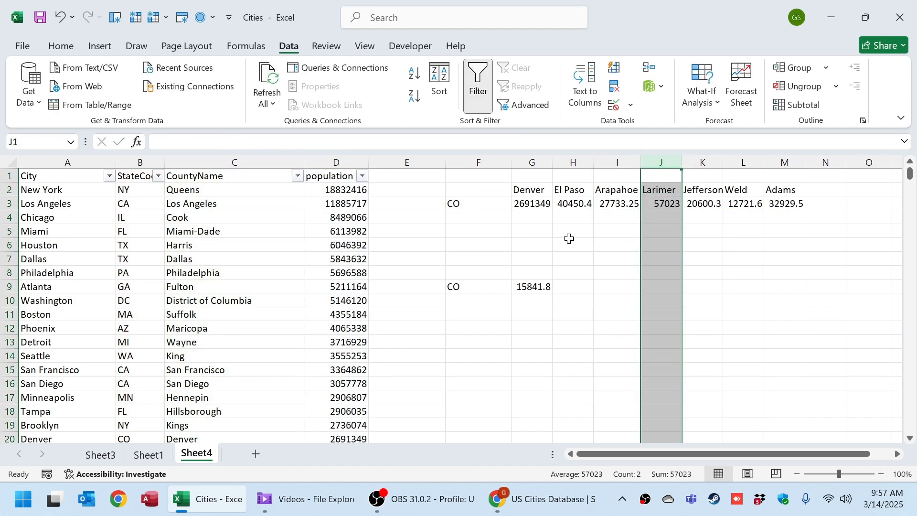
pyautogui.click(541, 207)
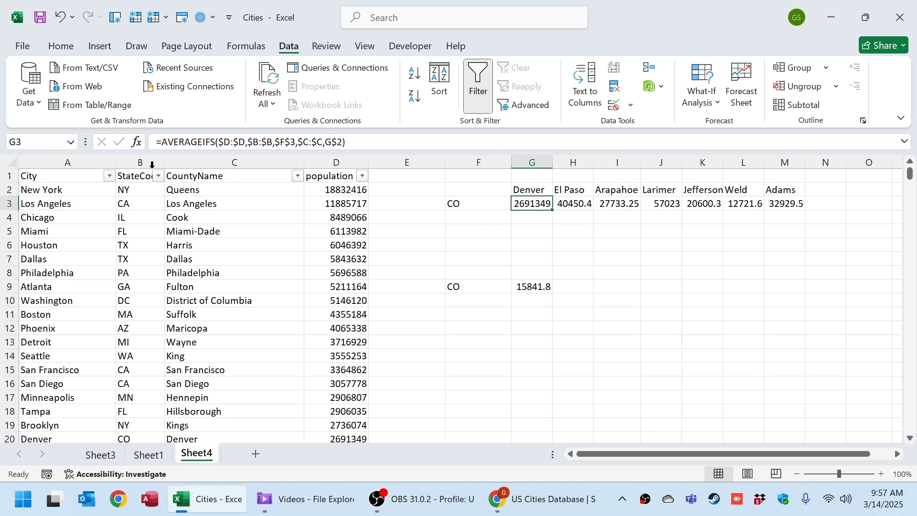